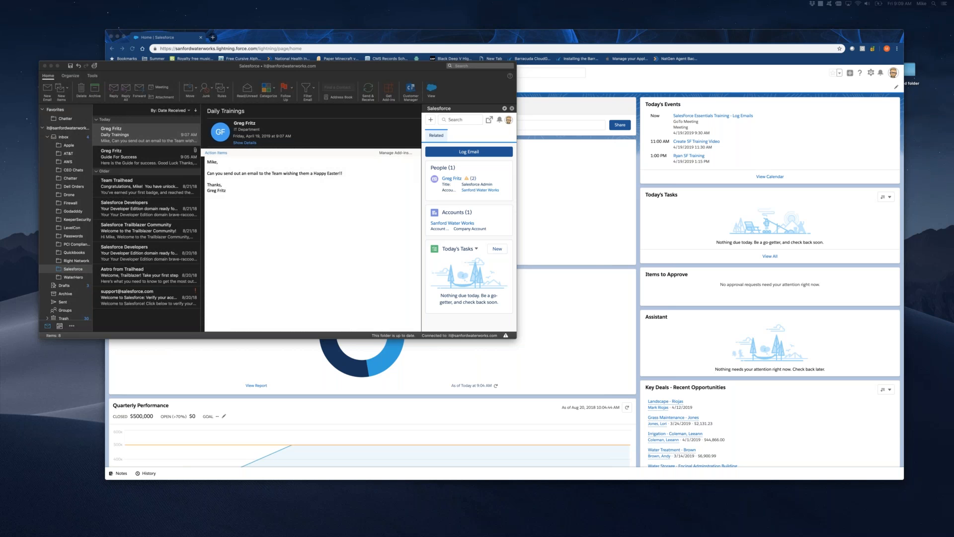
Enlarge the mail window, search the Outlook add-in store for "salesforce", and close the store.
{"action": "left_click", "coordinate": [421, 70]}
{"action": "double_click", "coordinate": [421, 70]}
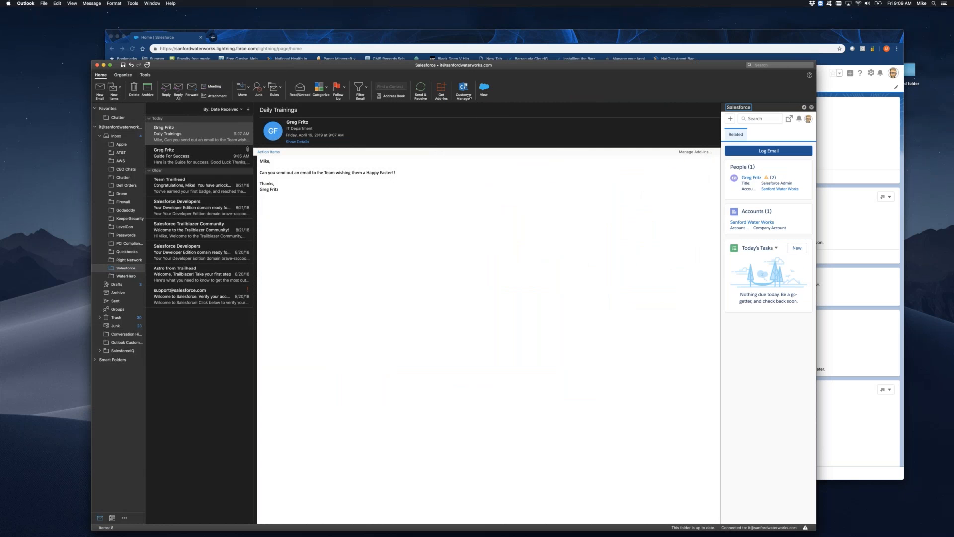
{"action": "left_click", "coordinate": [441, 90]}
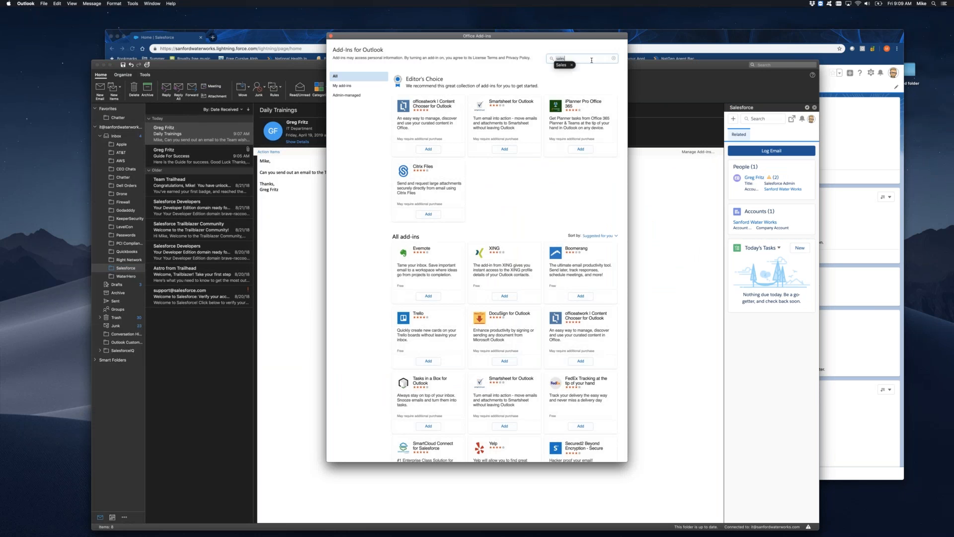
{"action": "type", "text": "force"}
{"action": "key", "text": "Return"}
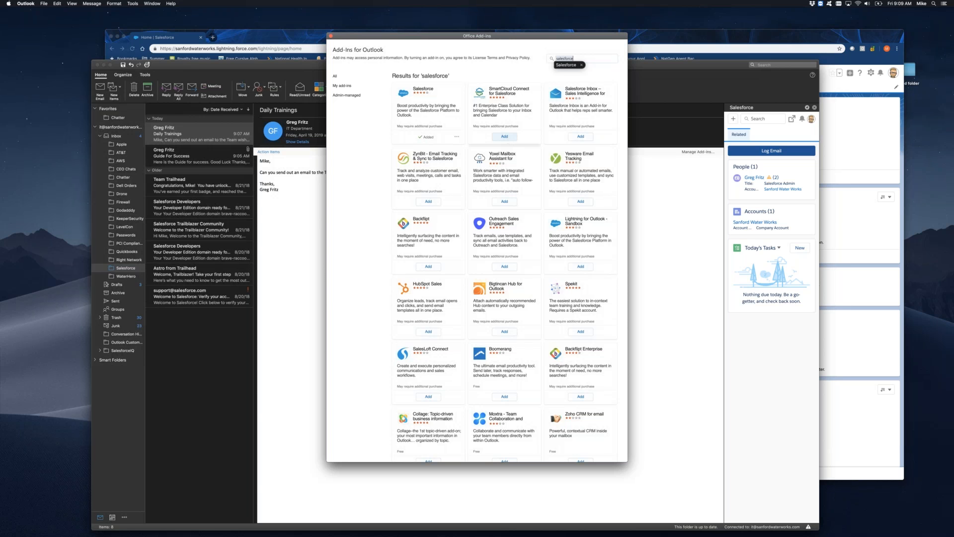
{"action": "left_click", "coordinate": [331, 36]}
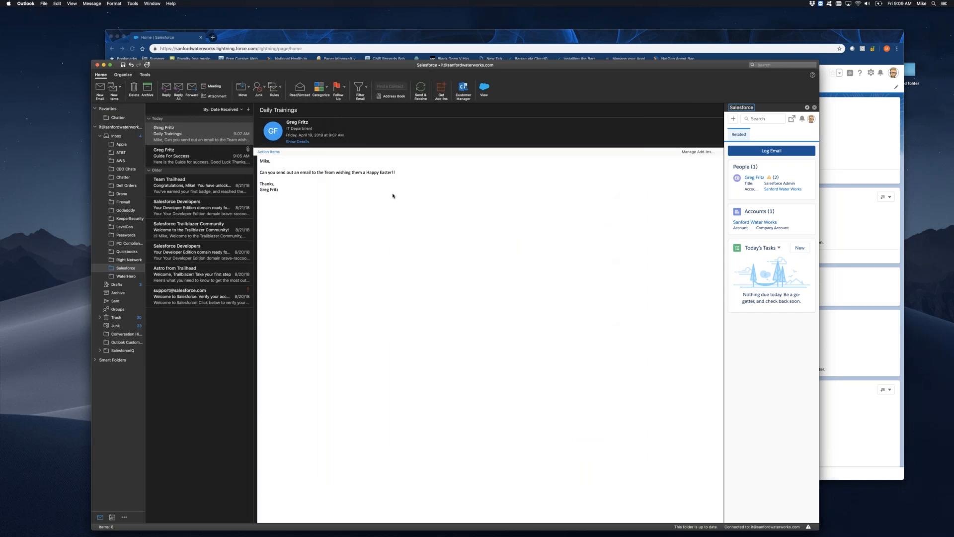
Open the Guide For Success email, show its Salesforce pane, and start connecting an Office 365 email account.
{"action": "left_click", "coordinate": [203, 159]}
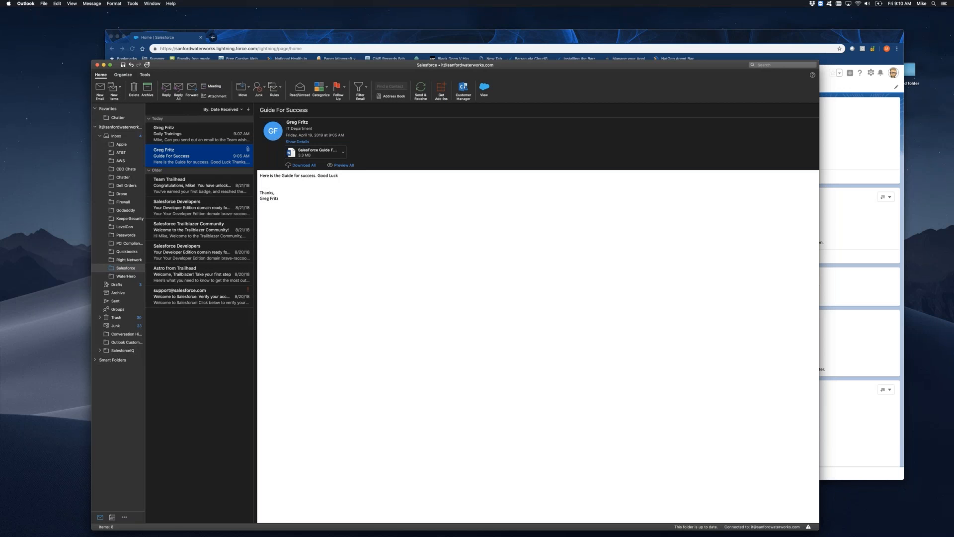
{"action": "left_click", "coordinate": [484, 88]}
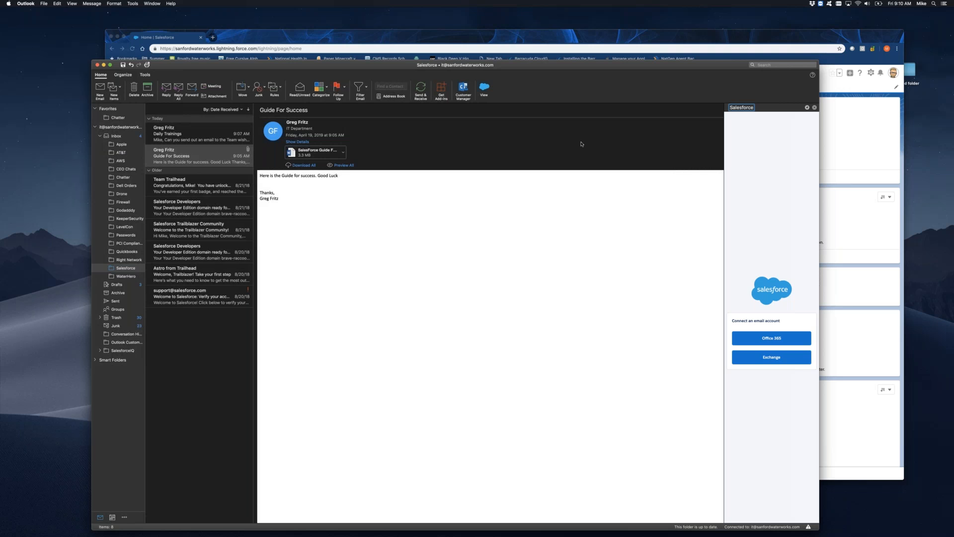
{"action": "left_click", "coordinate": [782, 342]}
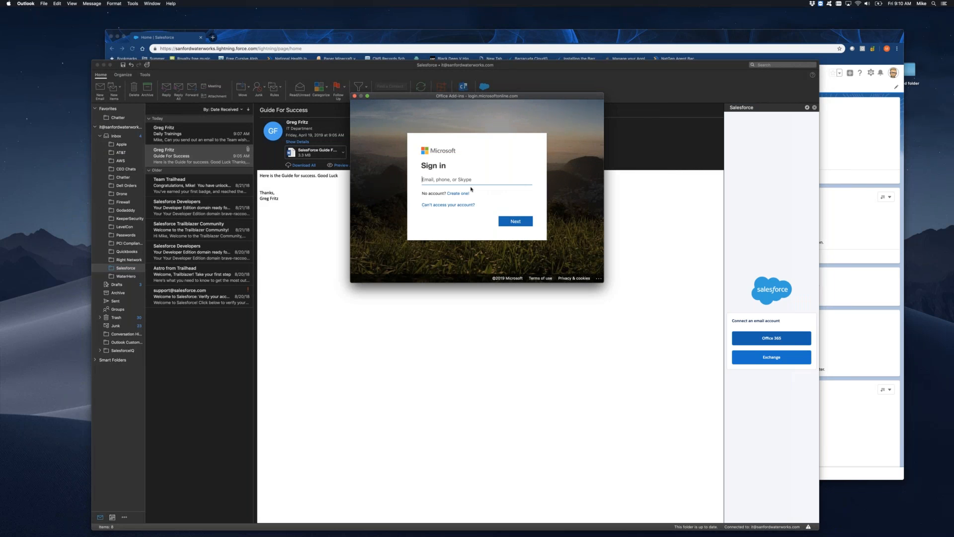
Sign in to Office 365 with the account email and password, declining to stay signed in and suppressing that prompt.
{"action": "key", "text": "Return"}
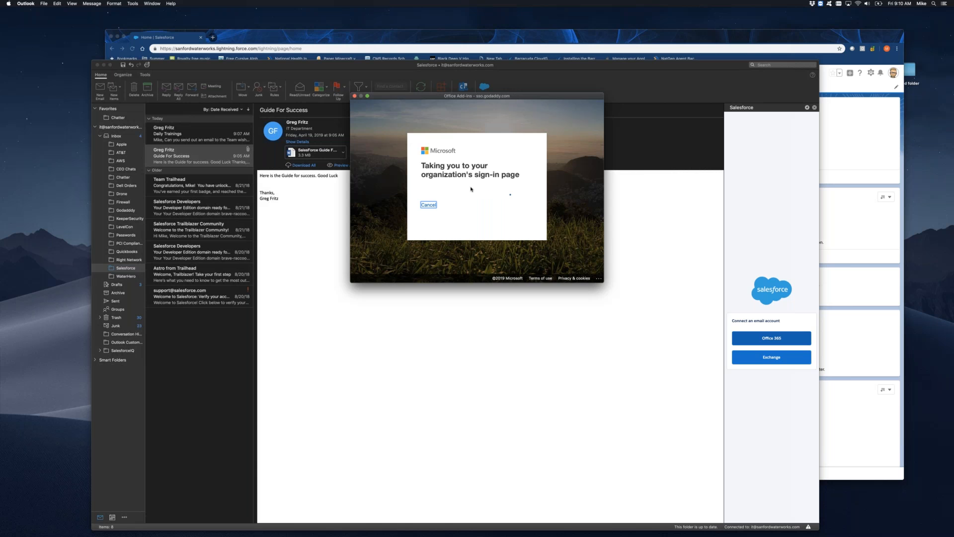
{"action": "type", "text": "•••••••••••"}
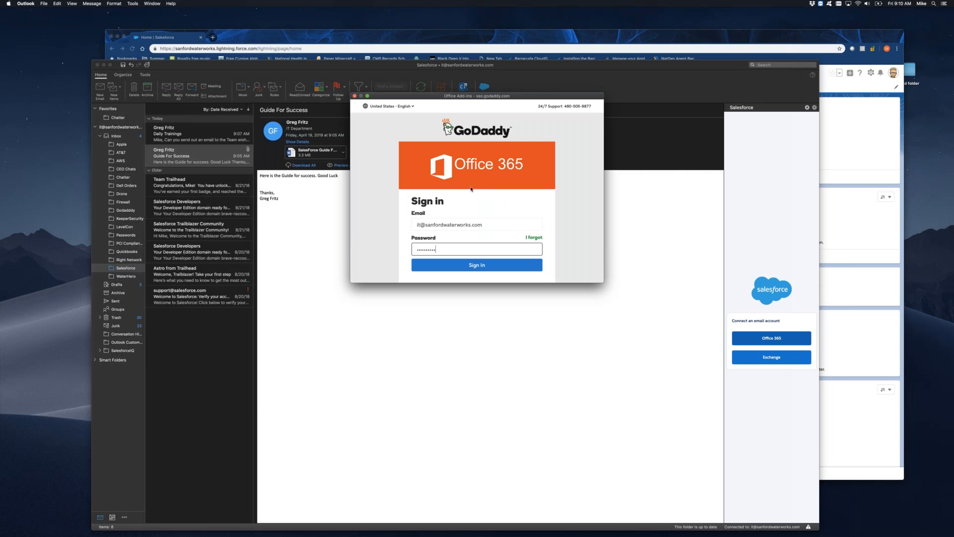
{"action": "key", "text": "Return"}
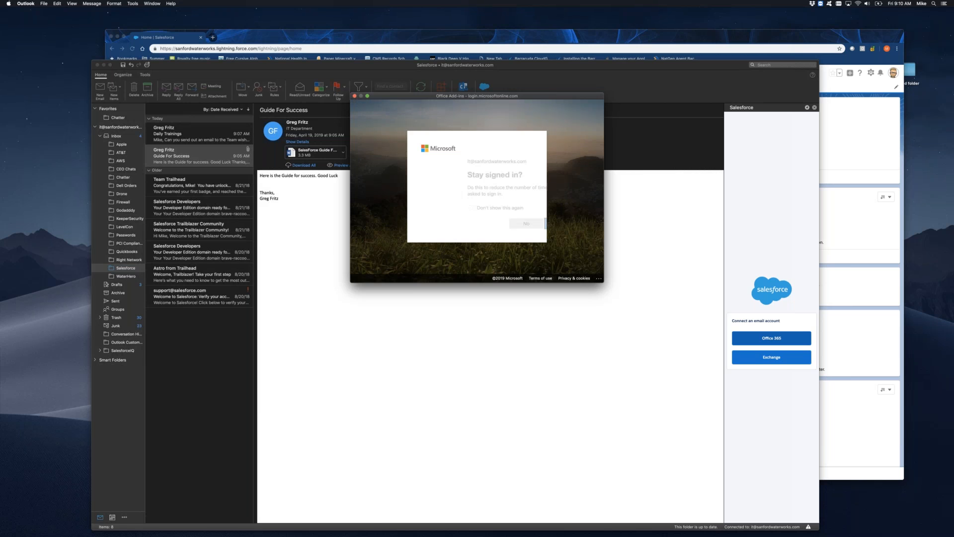
{"action": "left_click", "coordinate": [425, 207]}
{"action": "left_click", "coordinate": [484, 219]}
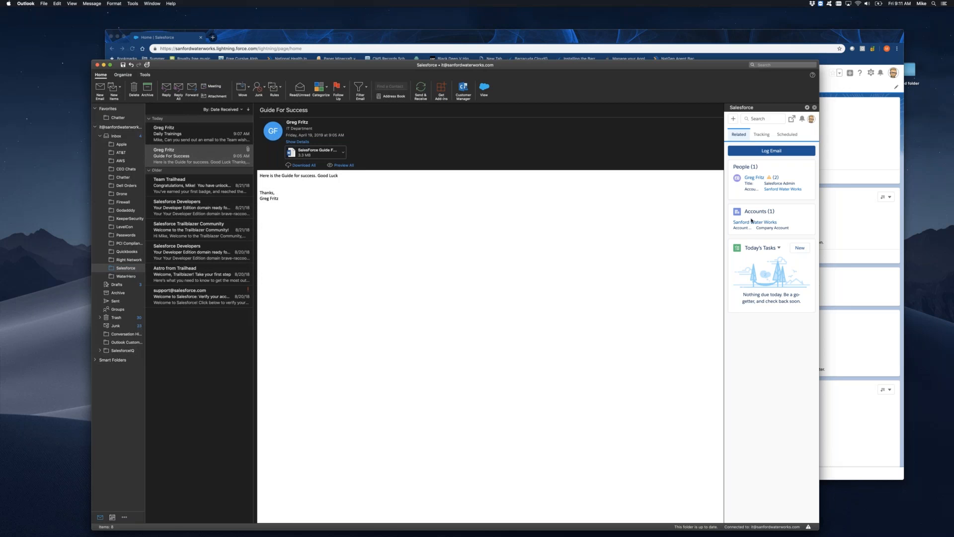
Log the Guide For Success email with its attachment to both listed people and the Sanford Water Works account, dismissing the rating request.
{"action": "left_click", "coordinate": [766, 151]}
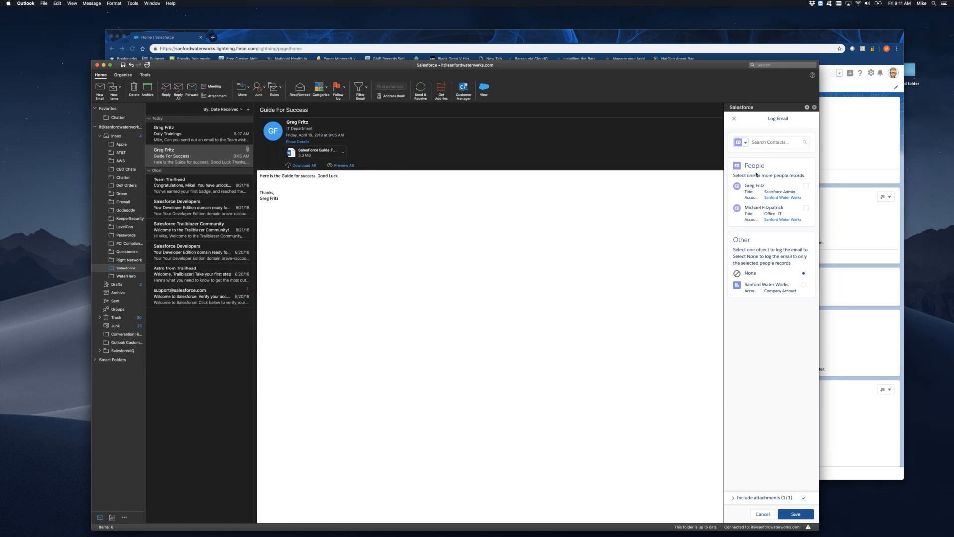
{"action": "left_click_drag", "start_coordinate": [734, 175], "coordinate": [797, 177]}
{"action": "left_click", "coordinate": [780, 186]}
{"action": "left_click", "coordinate": [803, 285]}
{"action": "left_click", "coordinate": [805, 207]}
{"action": "left_click", "coordinate": [733, 498]}
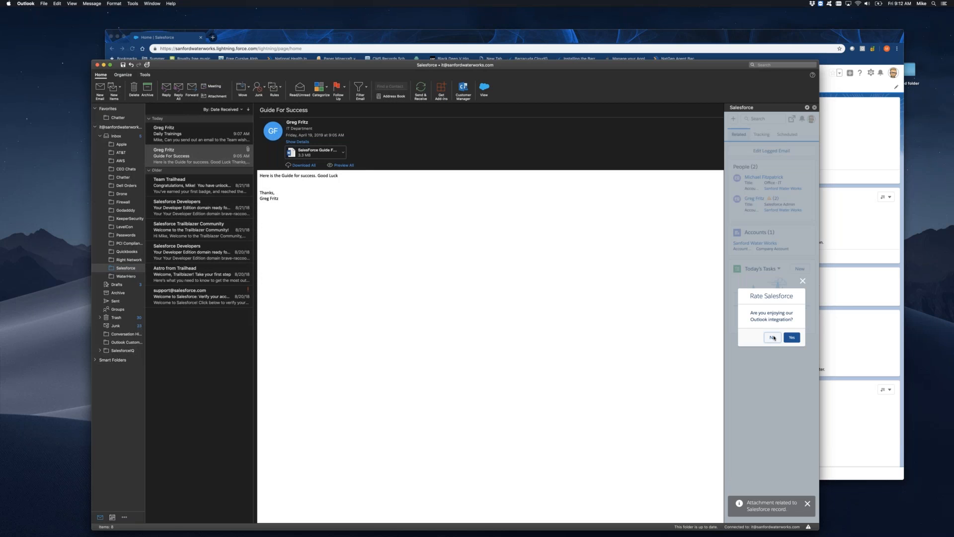
{"action": "left_click", "coordinate": [801, 281]}
Switch to Salesforce in Chrome, find the Sanford Water Works account by searching "sanford water", and open its full file list.
{"action": "left_click", "coordinate": [861, 220]}
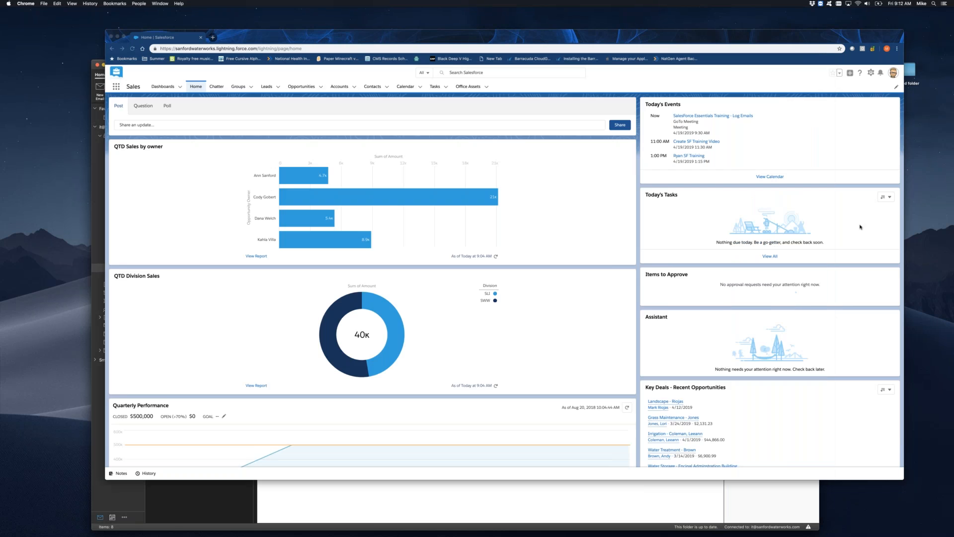
{"action": "left_click", "coordinate": [496, 73]}
{"action": "type", "text": "sanf"}
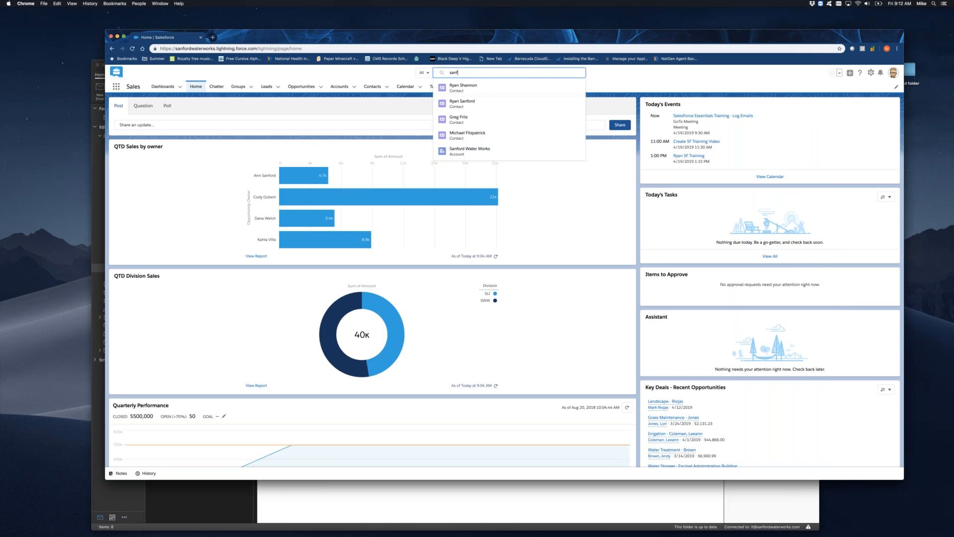
{"action": "type", "text": "ord water"}
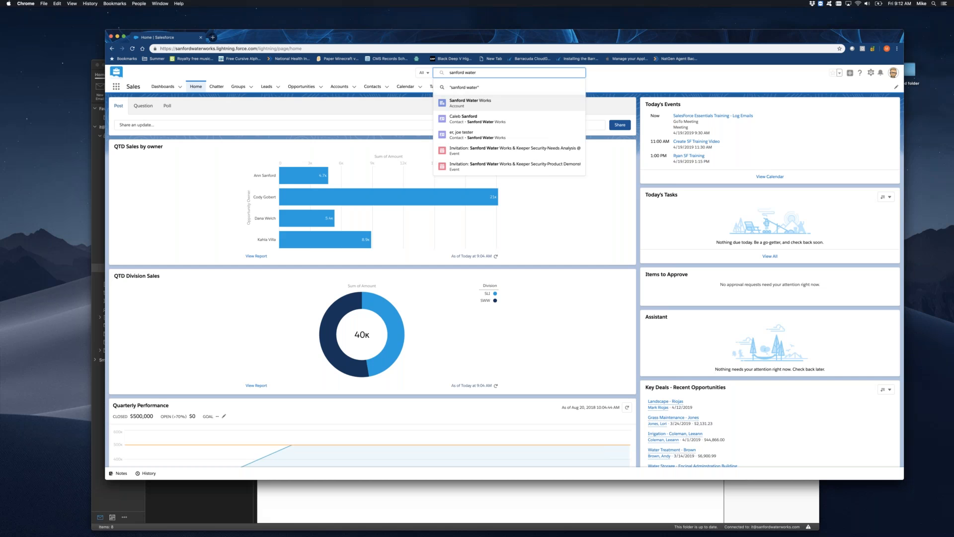
{"action": "key", "text": "Return"}
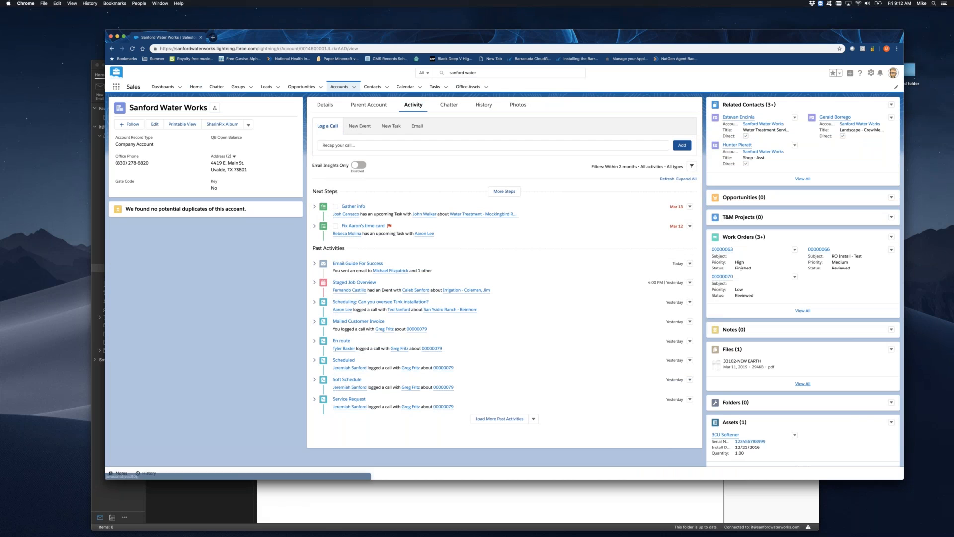
{"action": "mouse_move", "coordinate": [346, 214]}
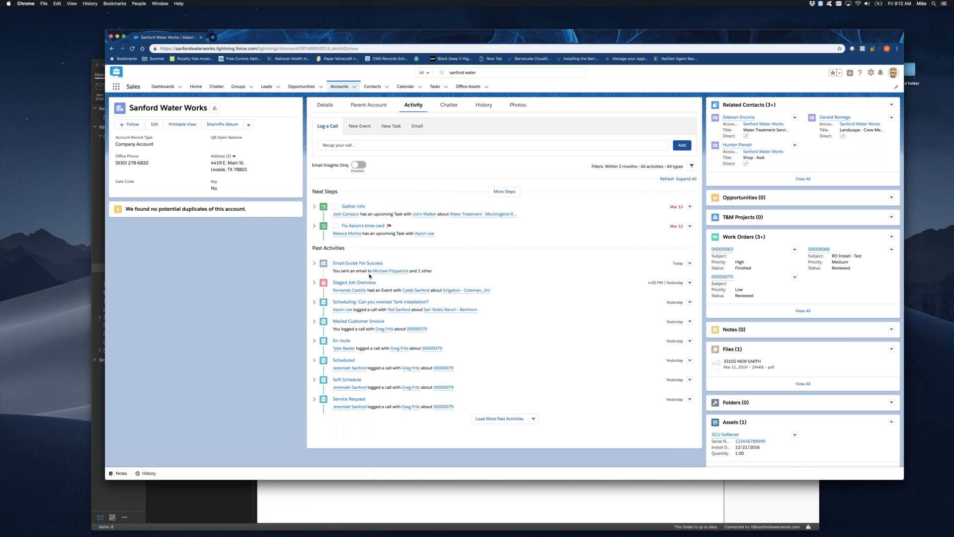
{"action": "mouse_move", "coordinate": [400, 273]}
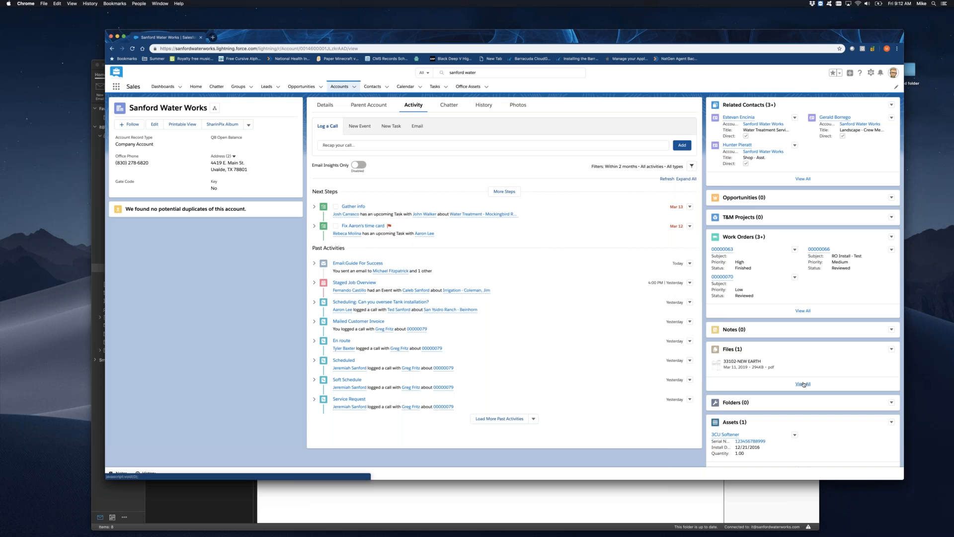
{"action": "left_click", "coordinate": [804, 384]}
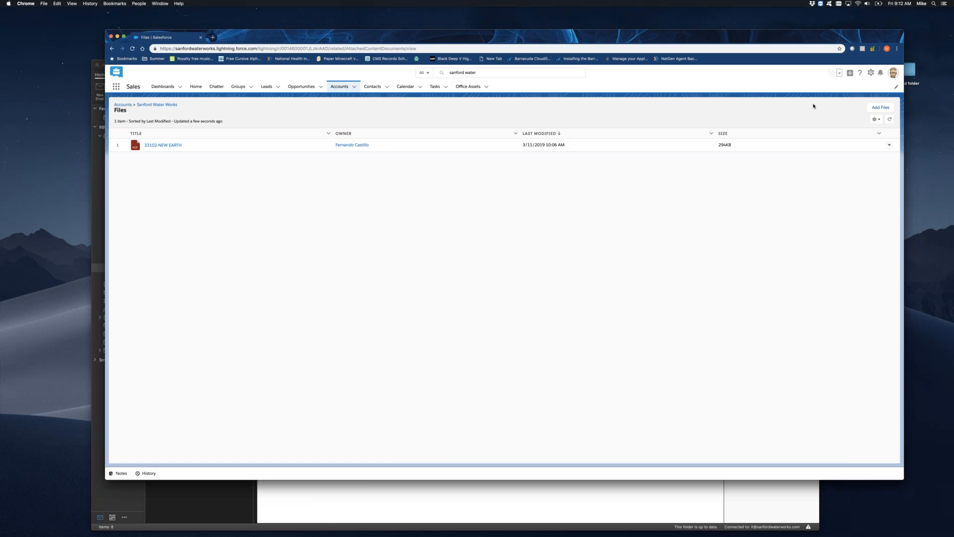
{"action": "left_click", "coordinate": [866, 107]}
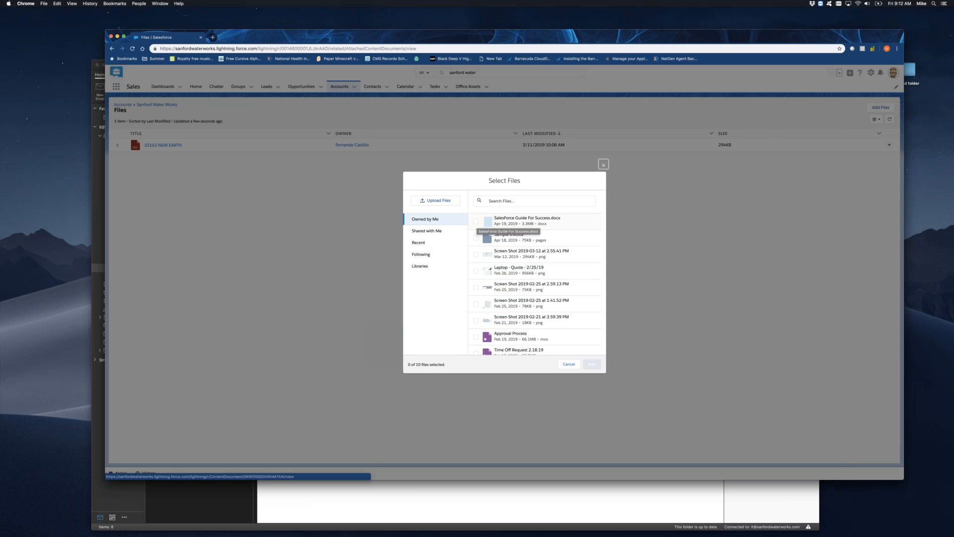
{"action": "left_click", "coordinate": [476, 222]}
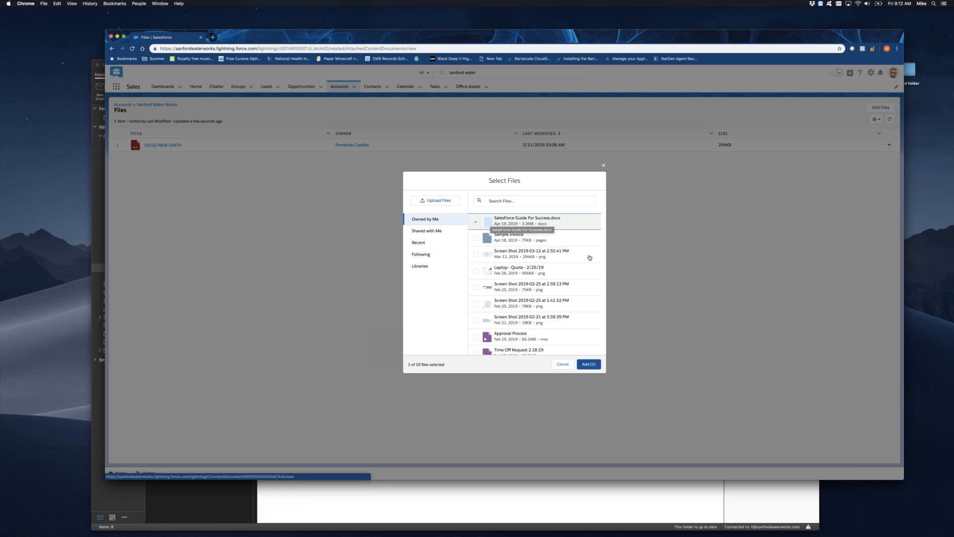
{"action": "key", "text": "Escape"}
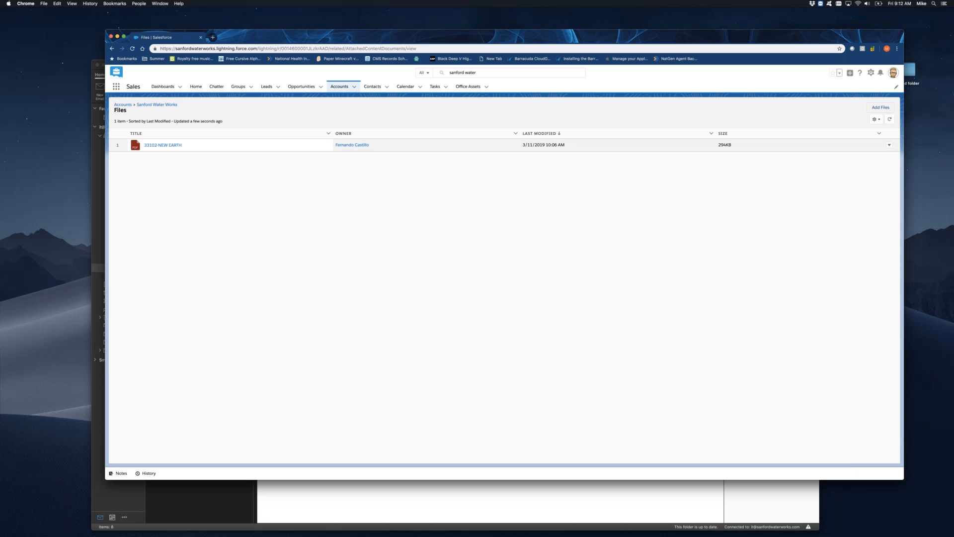
Add SalesForce Guide For Success.docx from the owned files to the Sanford Water Works account's files.
{"action": "left_click", "coordinate": [884, 108]}
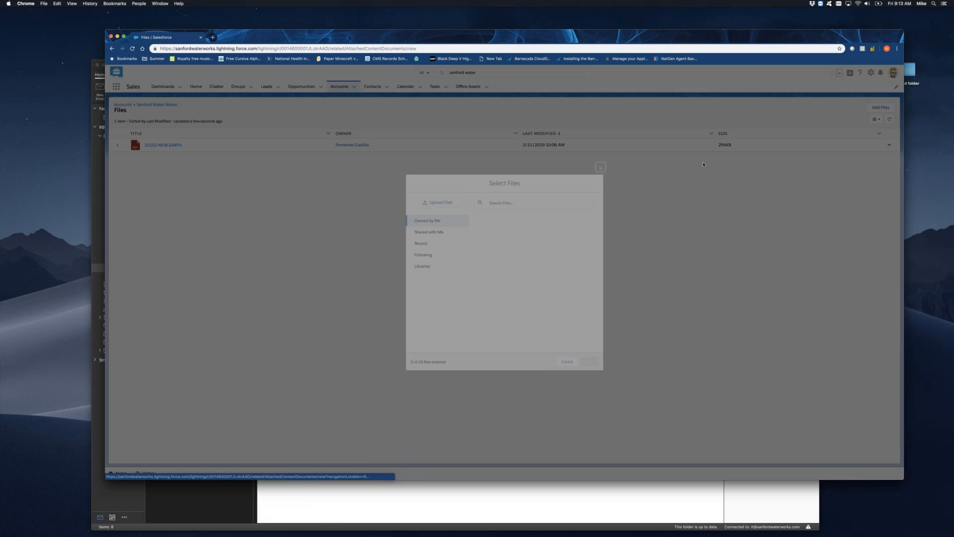
{"action": "left_click", "coordinate": [526, 220]}
{"action": "left_click", "coordinate": [592, 364]}
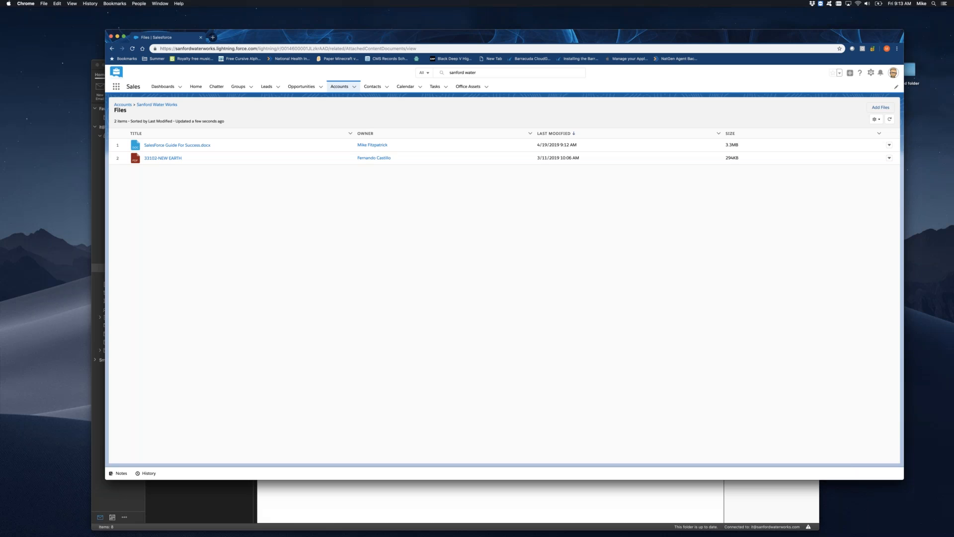
{"action": "left_click", "coordinate": [881, 107]}
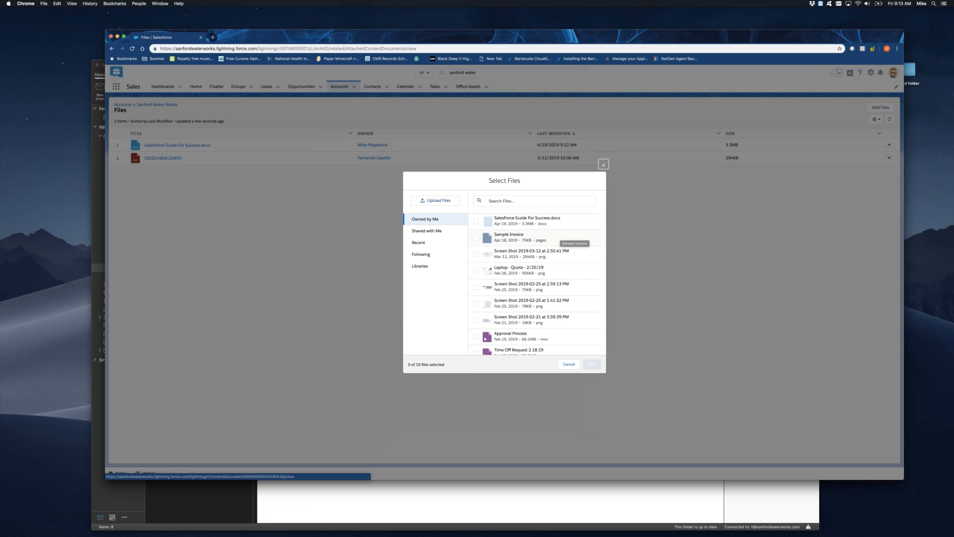
{"action": "left_click", "coordinate": [439, 201]}
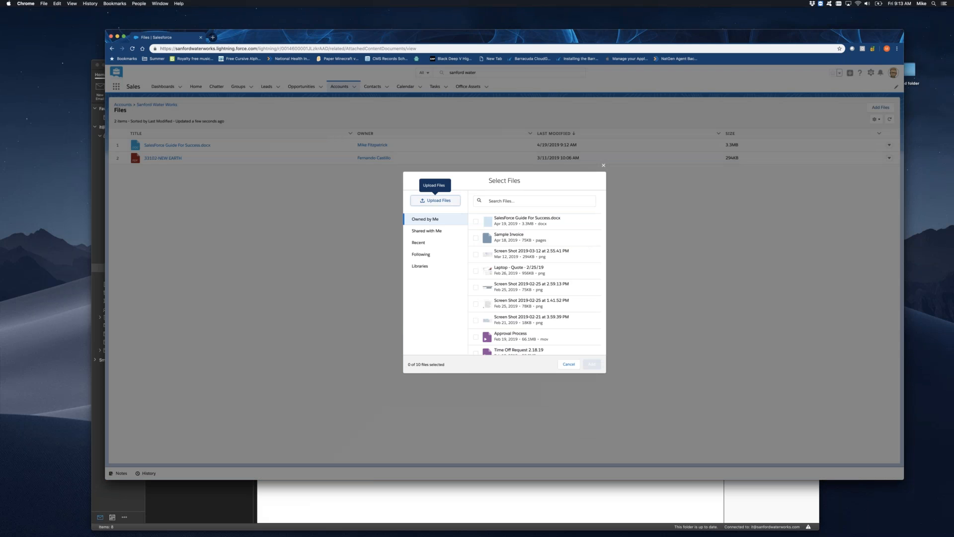
{"action": "left_click", "coordinate": [587, 189]}
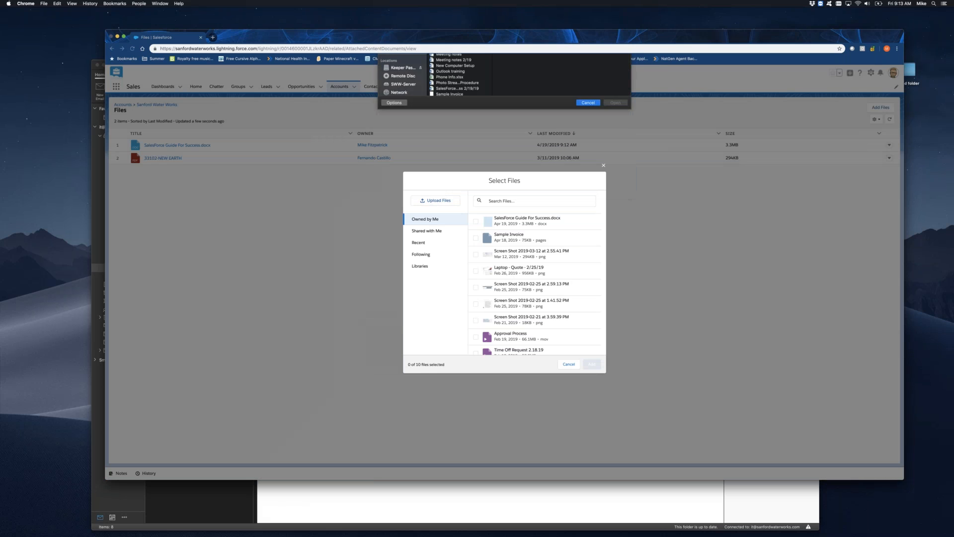
{"action": "left_click", "coordinate": [568, 363]}
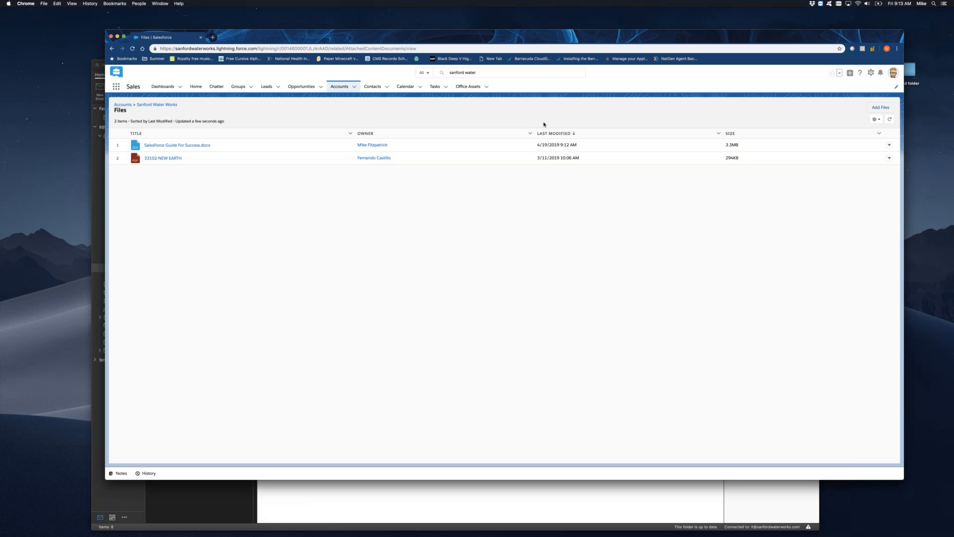
Search for the email sender and open their contact record to check the logged email in its activity.
{"action": "left_click", "coordinate": [486, 73]}
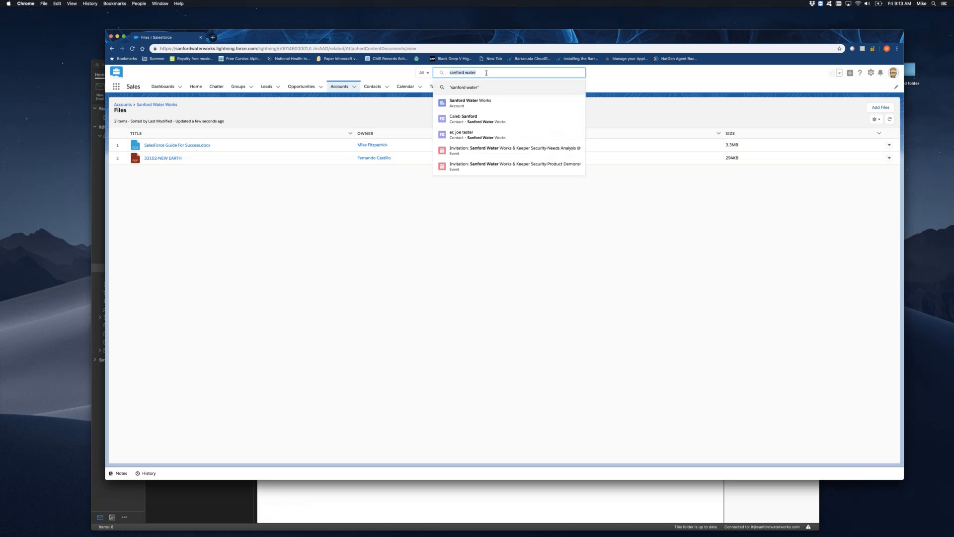
{"action": "type", "text": "greg"}
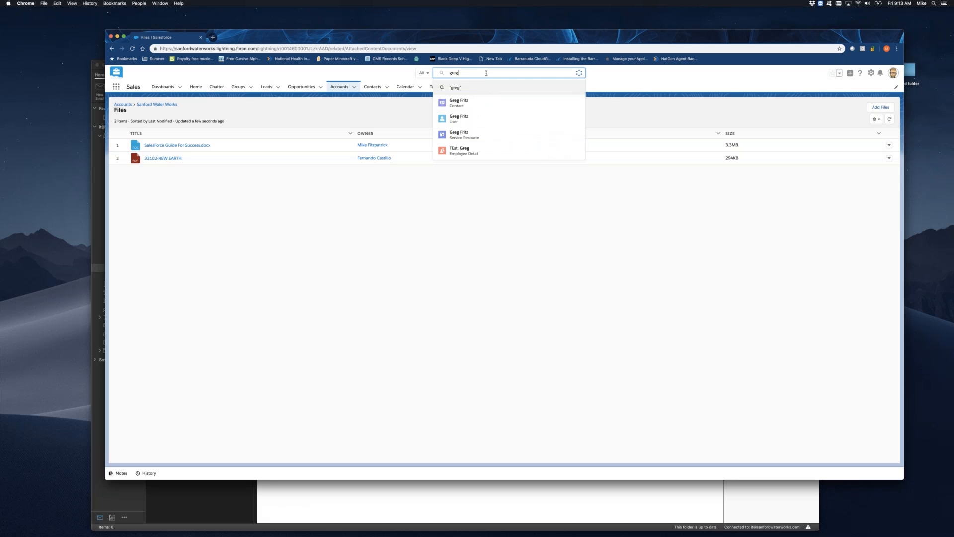
{"action": "left_click", "coordinate": [453, 102]}
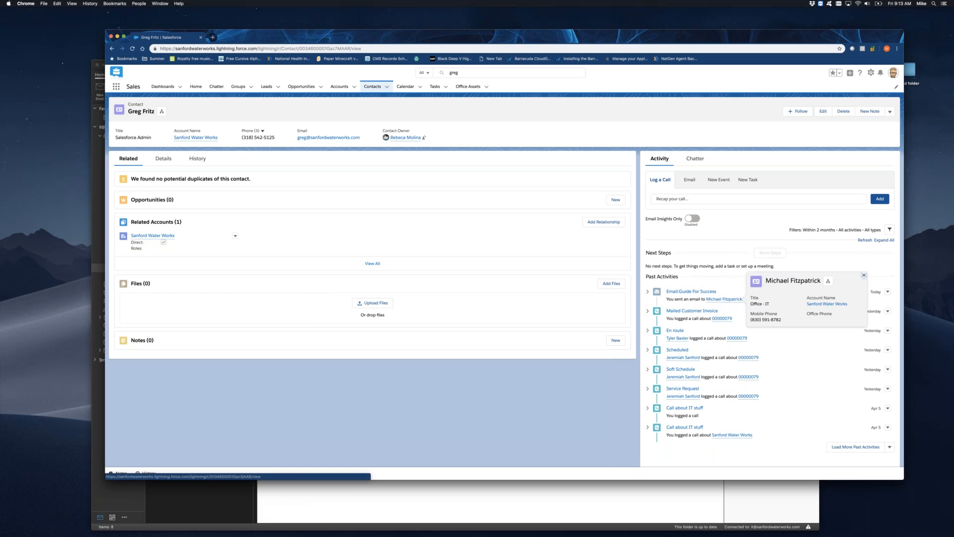
Search for the Office - IT contact the email was also logged to and open that contact record.
{"action": "left_click", "coordinate": [476, 72]}
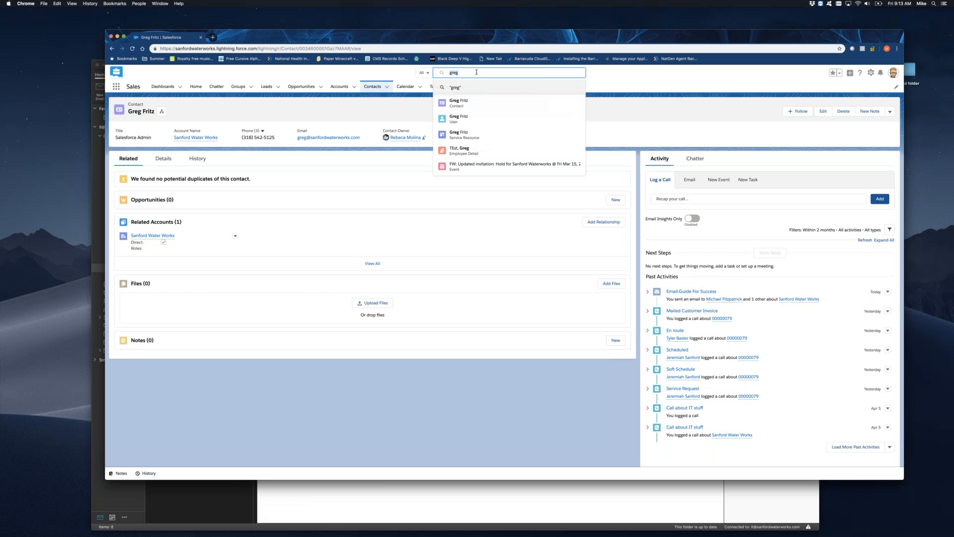
{"action": "key", "text": "BackSpace"}
{"action": "key", "text": "BackSpace"}
{"action": "key", "text": "BackSpace"}
{"action": "key", "text": "BackSpace"}
{"action": "type", "text": "mich"}
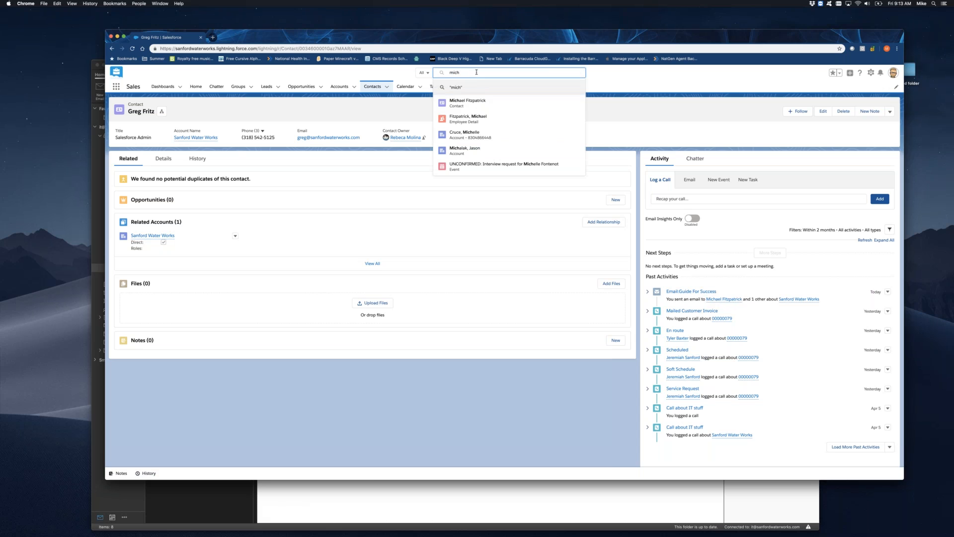
{"action": "left_click", "coordinate": [466, 102]}
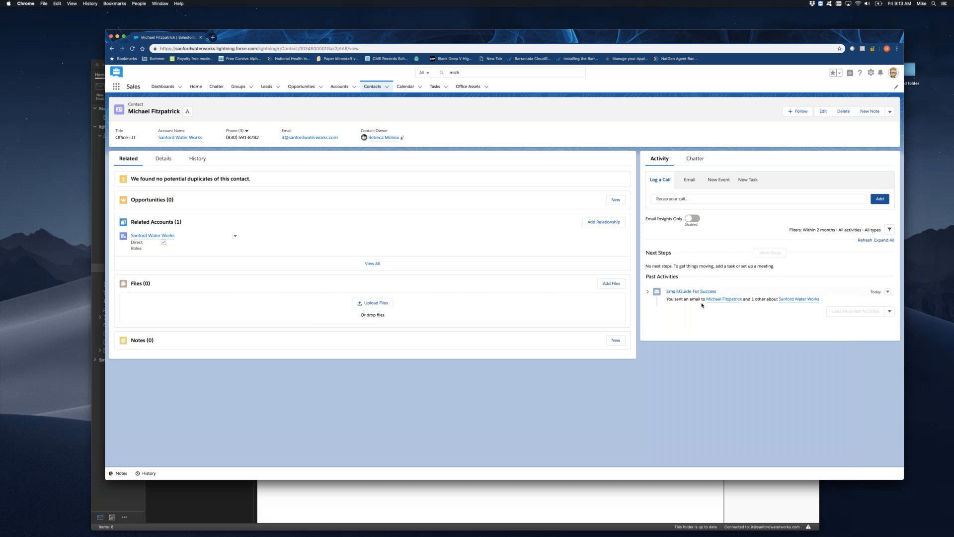
{"action": "left_click", "coordinate": [379, 304]}
{"action": "left_click", "coordinate": [587, 189]}
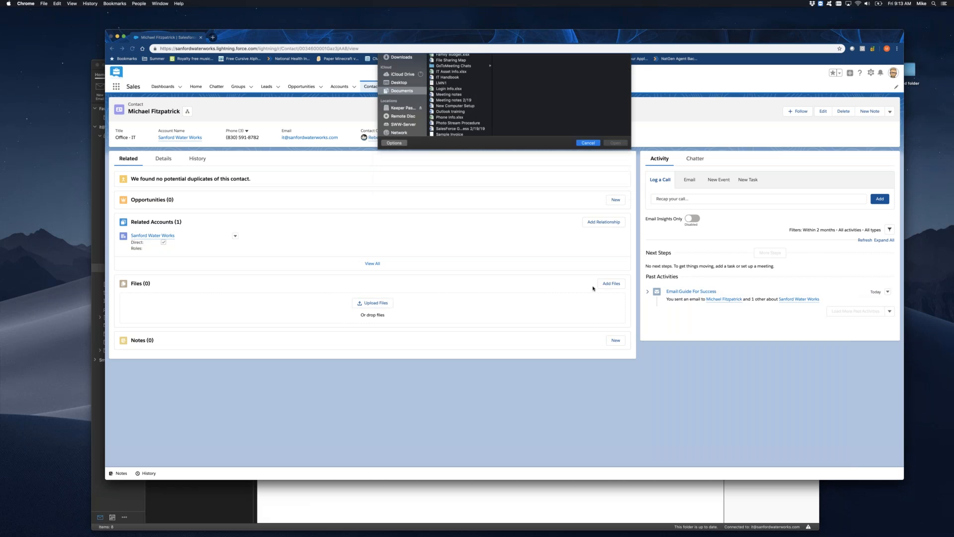
{"action": "left_click", "coordinate": [611, 283]}
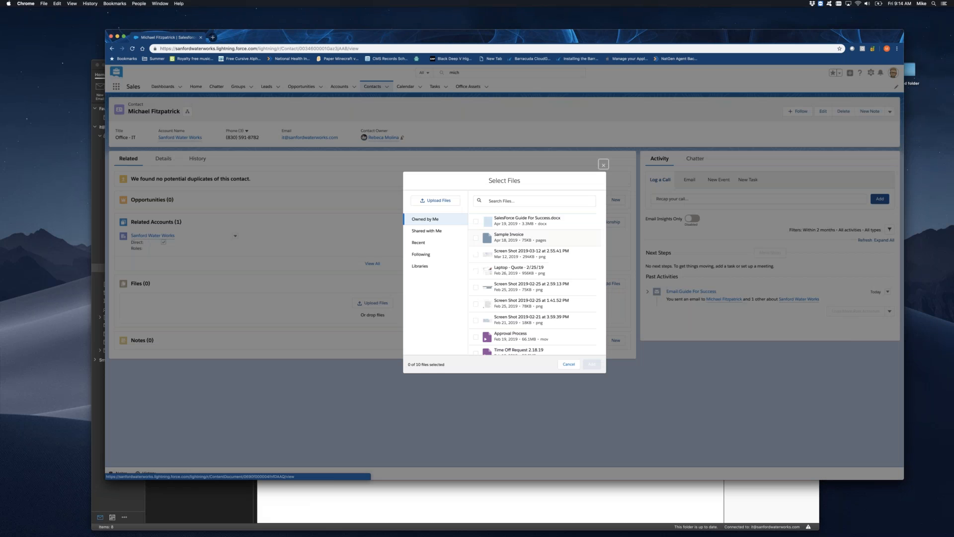
{"action": "left_click", "coordinate": [475, 221]}
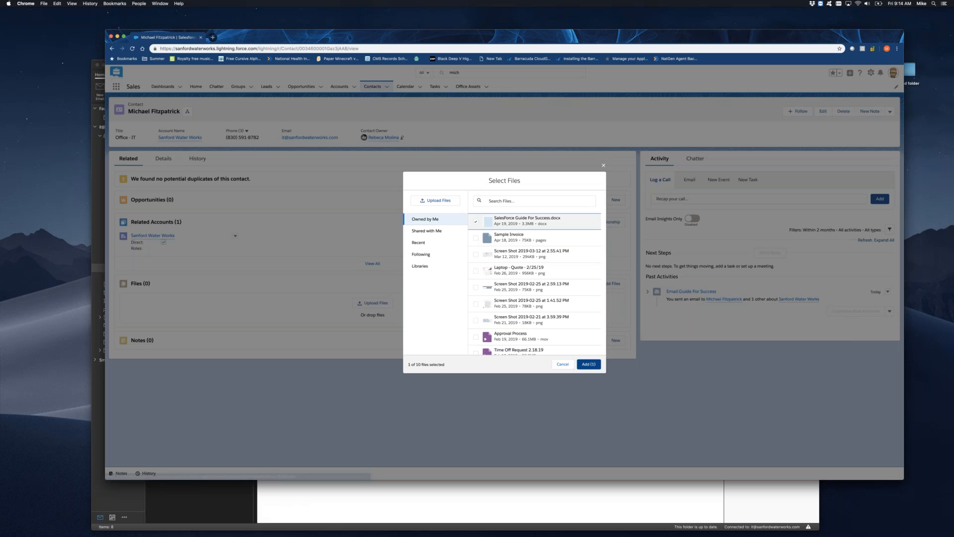
{"action": "left_click", "coordinate": [605, 166]}
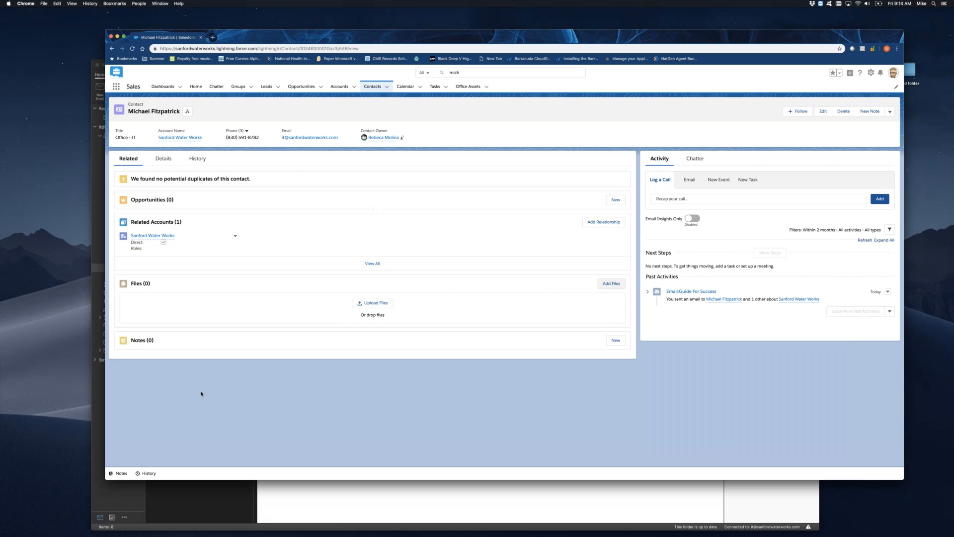
Switch to Outlook, open the Daily Trainings email, and start logging it with the Salesforce add-in.
{"action": "left_click", "coordinate": [273, 507]}
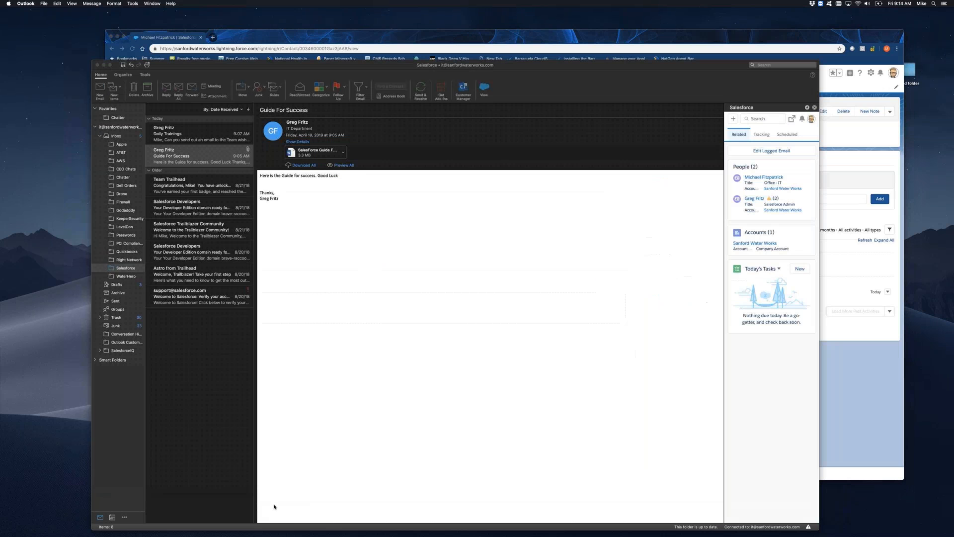
{"action": "left_click", "coordinate": [195, 138]}
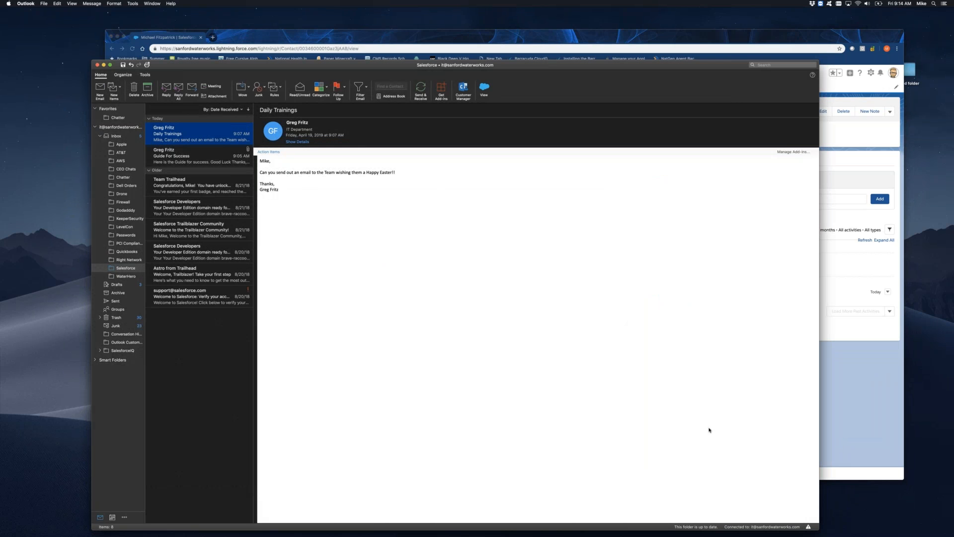
{"action": "left_click", "coordinate": [482, 88]}
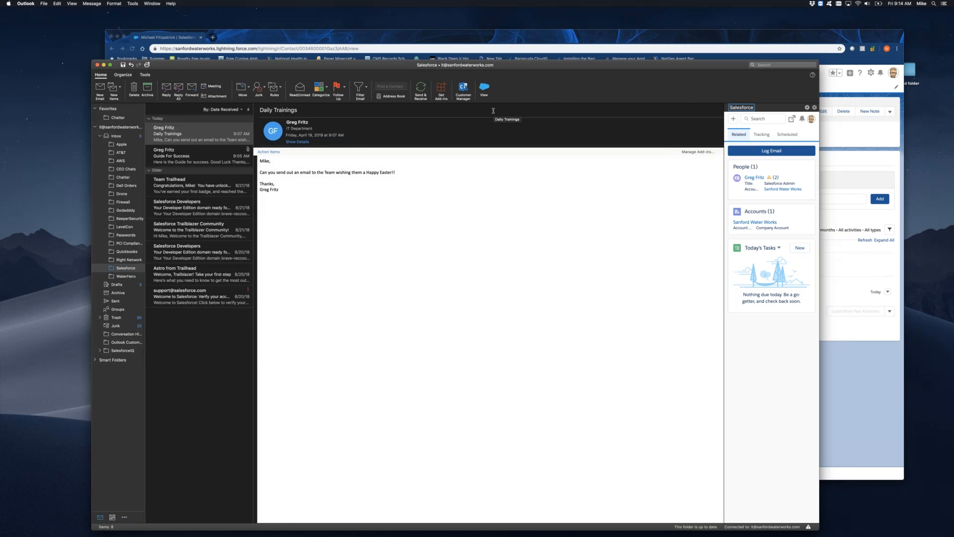
{"action": "left_click", "coordinate": [771, 151]}
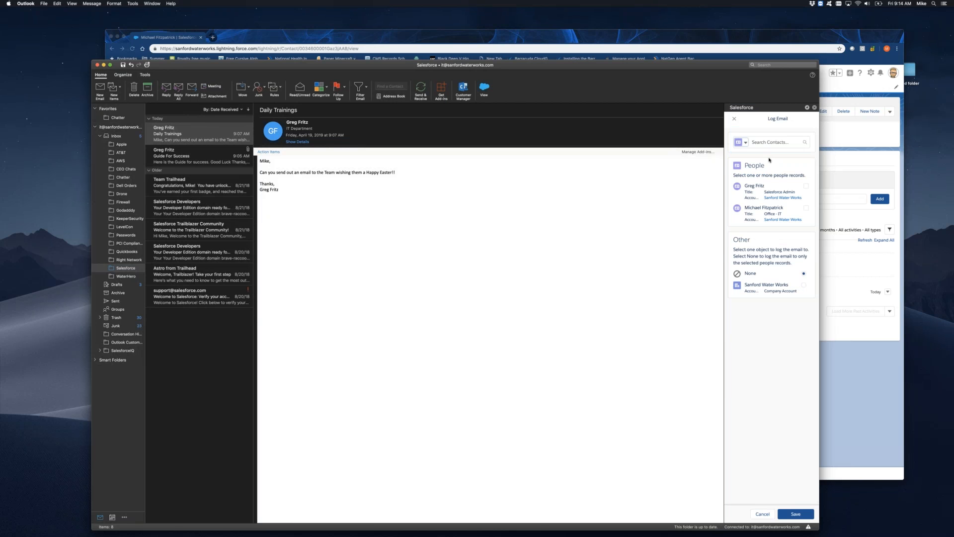
Search contacts by the CEO's first name and select the Sanford Water Works CEO as a person to log the email to.
{"action": "left_click", "coordinate": [768, 141]}
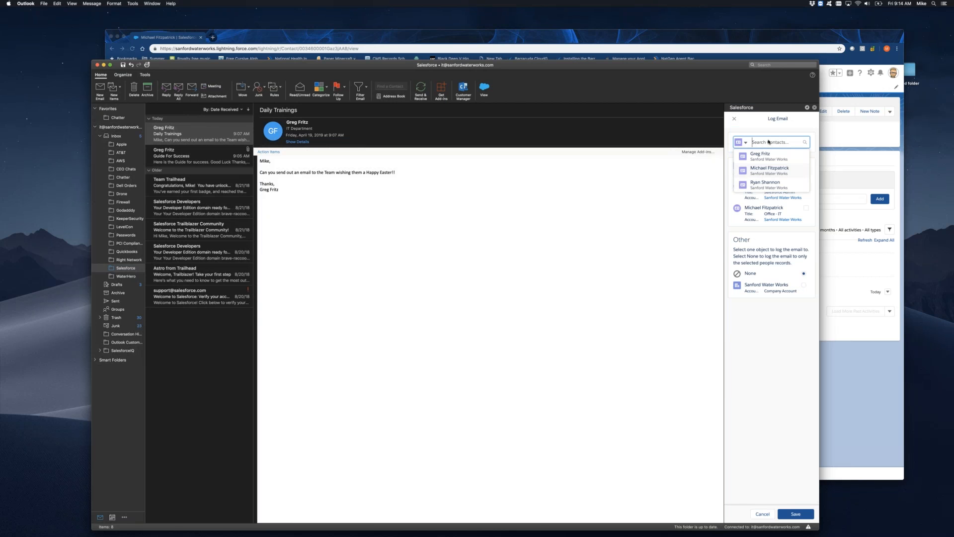
{"action": "type", "text": "jeremiah"}
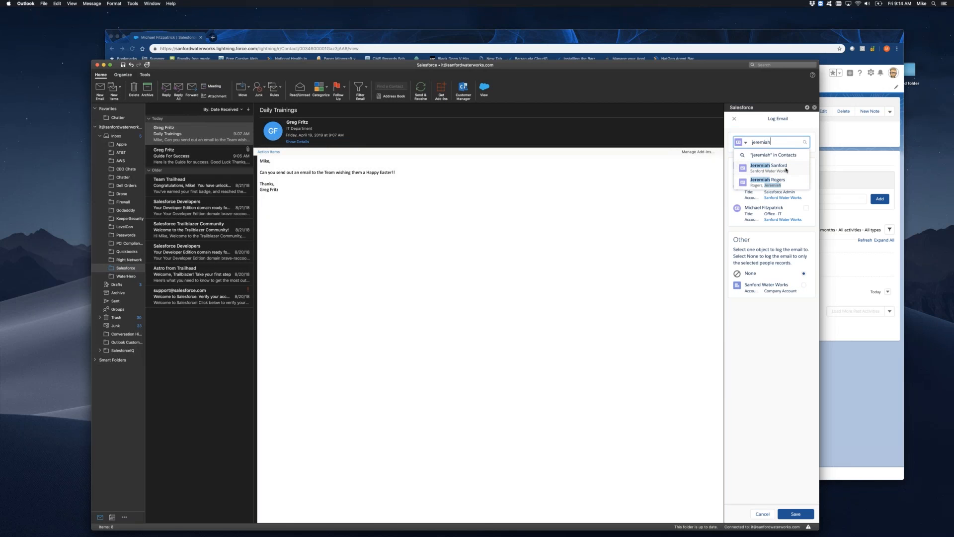
{"action": "left_click", "coordinate": [786, 170]}
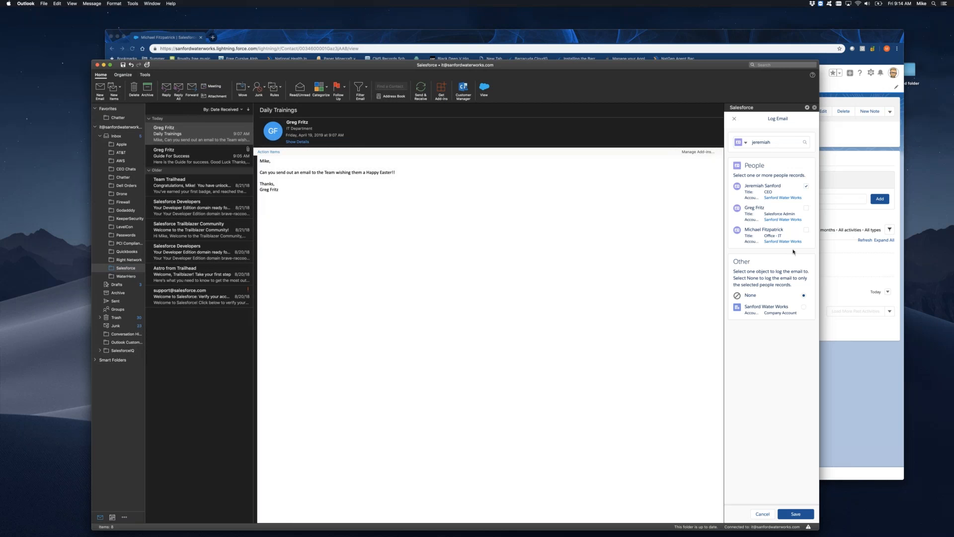
Switch the email log's record search from contacts to Accounts and clear the old search term.
{"action": "left_click", "coordinate": [745, 142]}
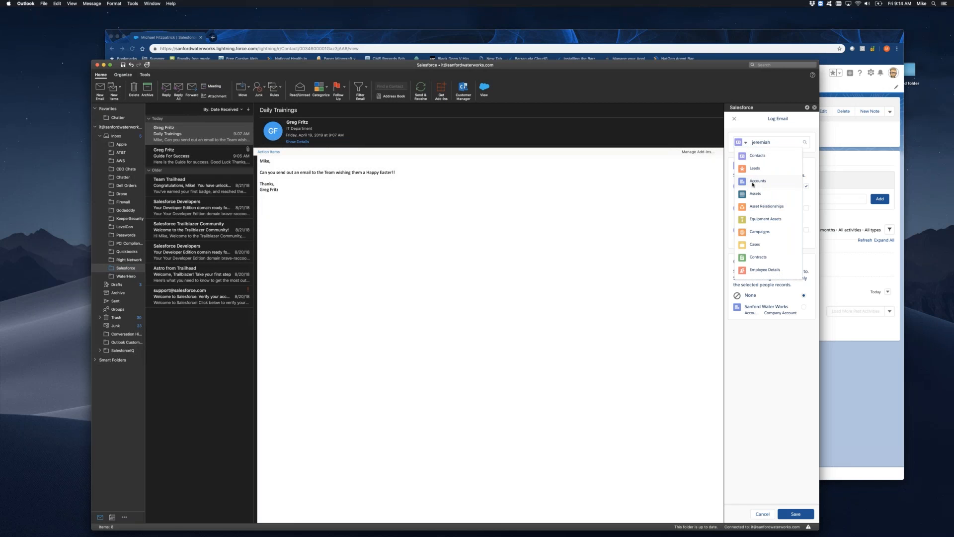
{"action": "left_click", "coordinate": [754, 183]}
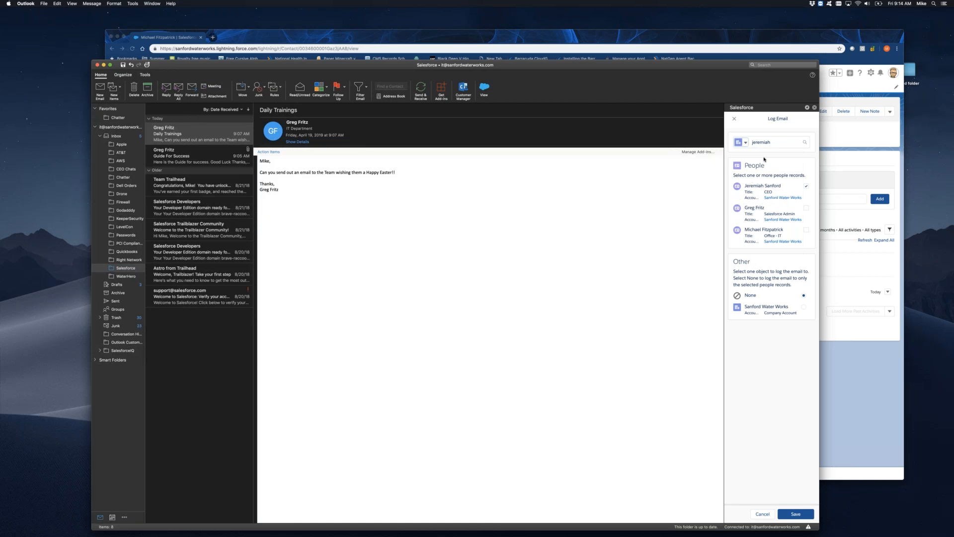
{"action": "double_click", "coordinate": [766, 144]}
{"action": "key", "text": "BackSpace"}
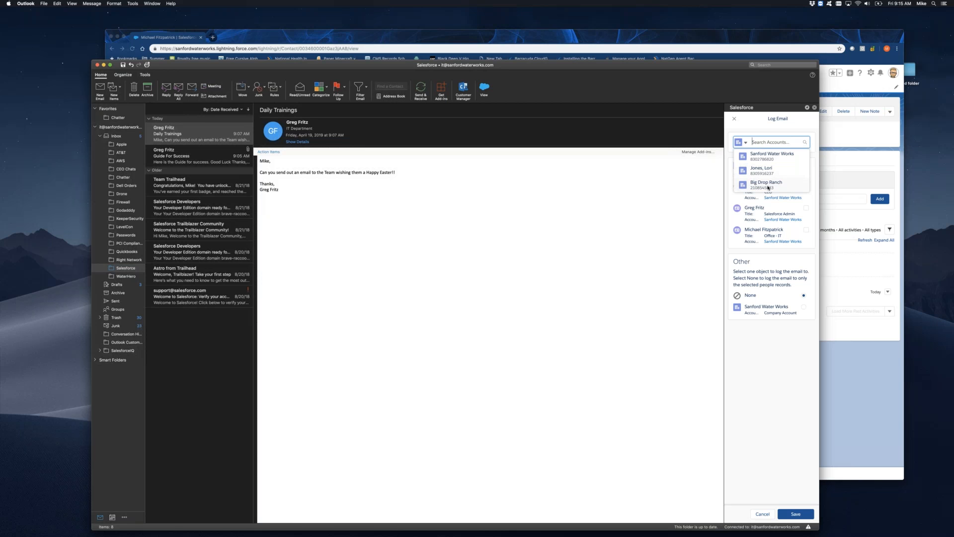
Look through the full list of Salesforce record types that the email can be logged against.
{"action": "left_click", "coordinate": [745, 143]}
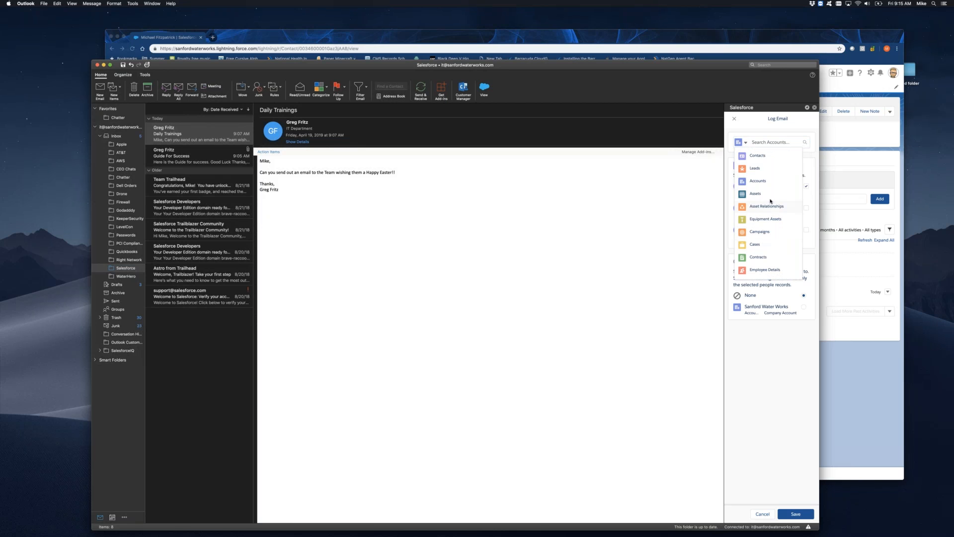
{"action": "scroll", "coordinate": [765, 221], "scroll_direction": "down", "scroll_amount": 10}
{"action": "scroll", "coordinate": [765, 220], "scroll_direction": "down", "scroll_amount": 10}
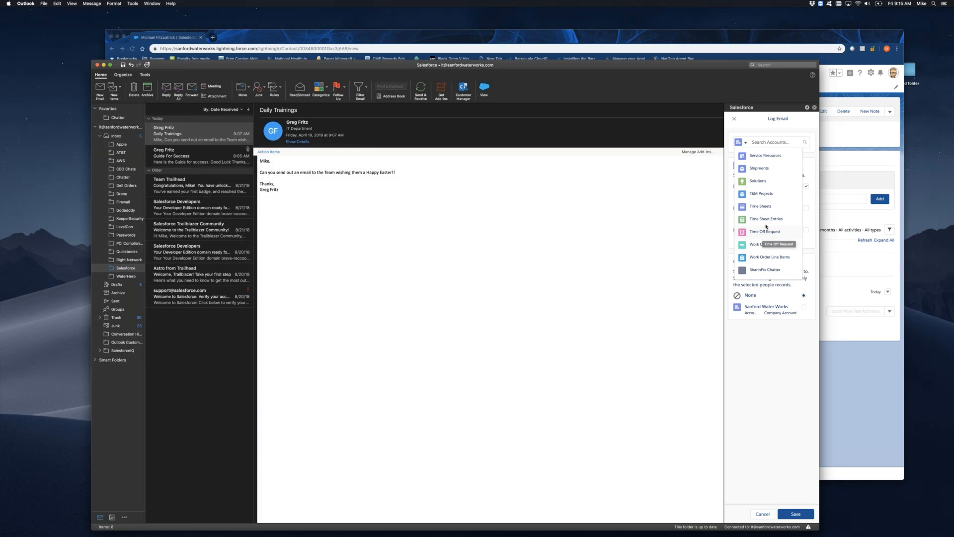
{"action": "scroll", "coordinate": [765, 228], "scroll_direction": "up", "scroll_amount": 5}
{"action": "scroll", "coordinate": [766, 225], "scroll_direction": "up", "scroll_amount": 5}
{"action": "scroll", "coordinate": [765, 209], "scroll_direction": "up", "scroll_amount": 3}
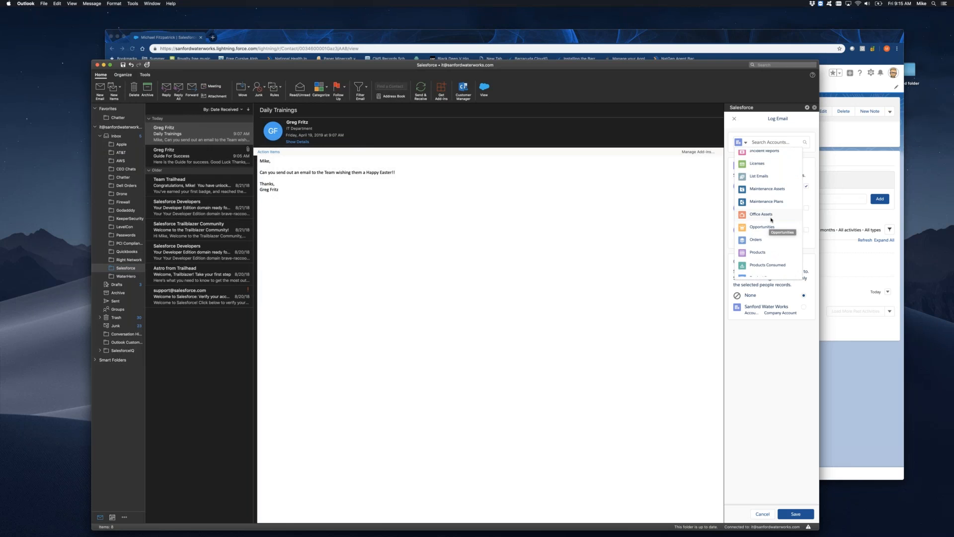
{"action": "scroll", "coordinate": [768, 218], "scroll_direction": "up", "scroll_amount": 3}
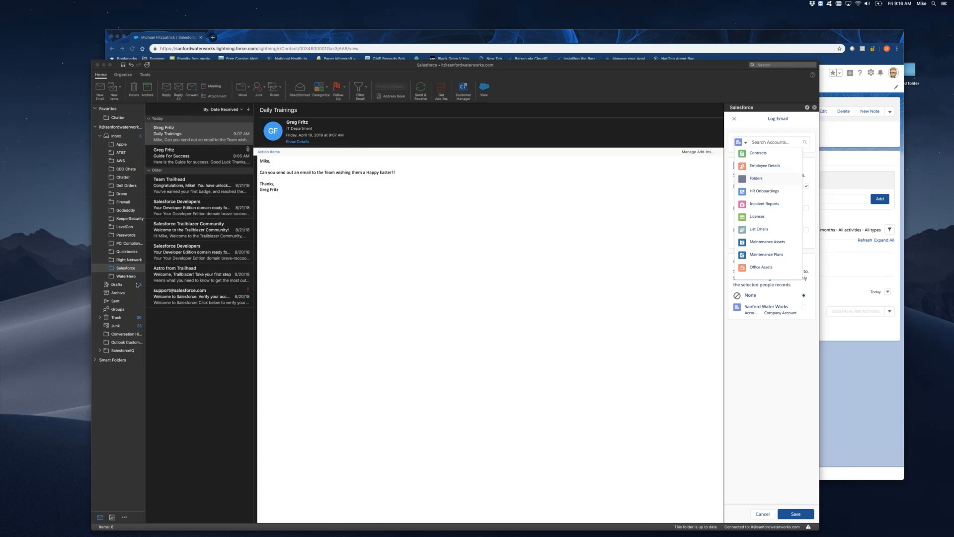
Switch to Salesforce in Chrome, find the Sanford Water Works account by searching "sanfor", and view its photos.
{"action": "left_click", "coordinate": [426, 39]}
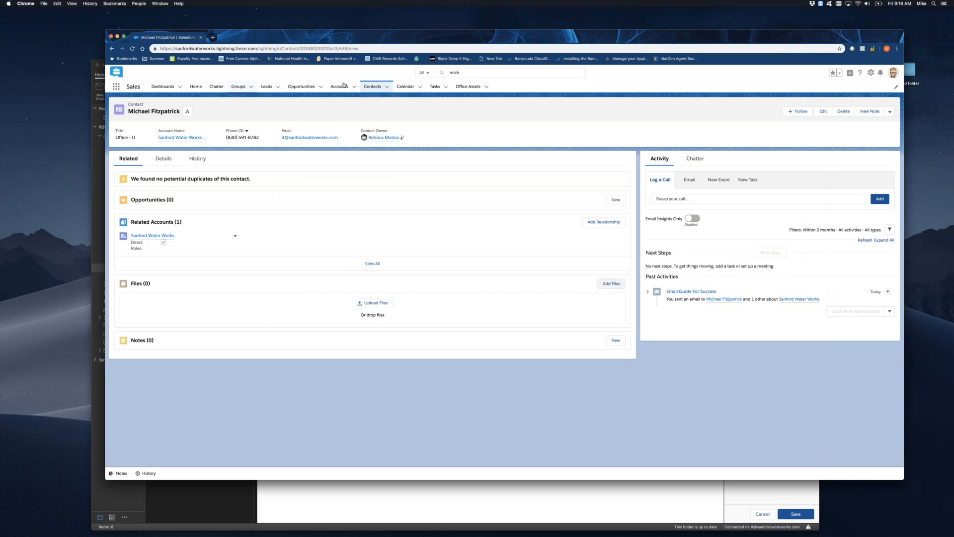
{"action": "left_click", "coordinate": [464, 72]}
{"action": "type", "text": "mich"}
{"action": "key", "text": "BackSpace"}
{"action": "key", "text": "BackSpace"}
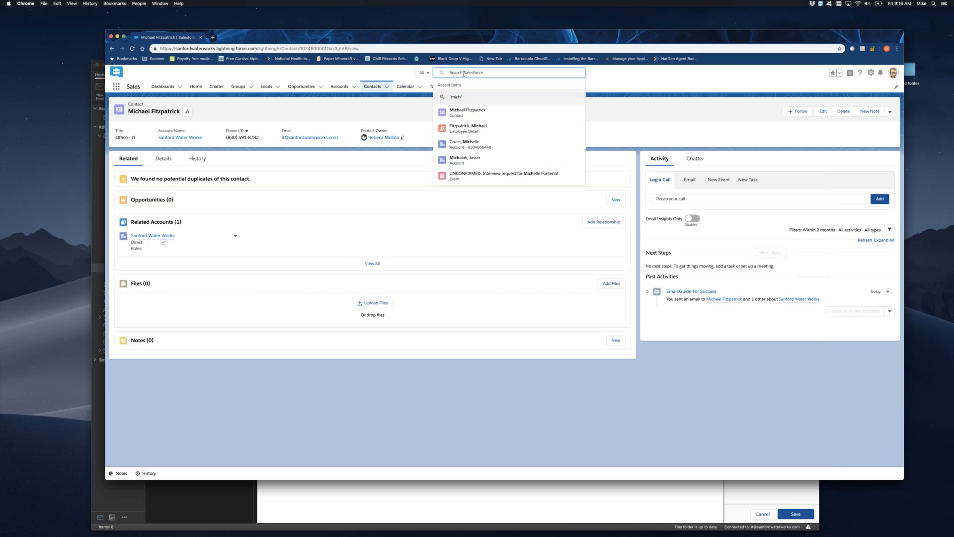
{"action": "type", "text": "sanfor"}
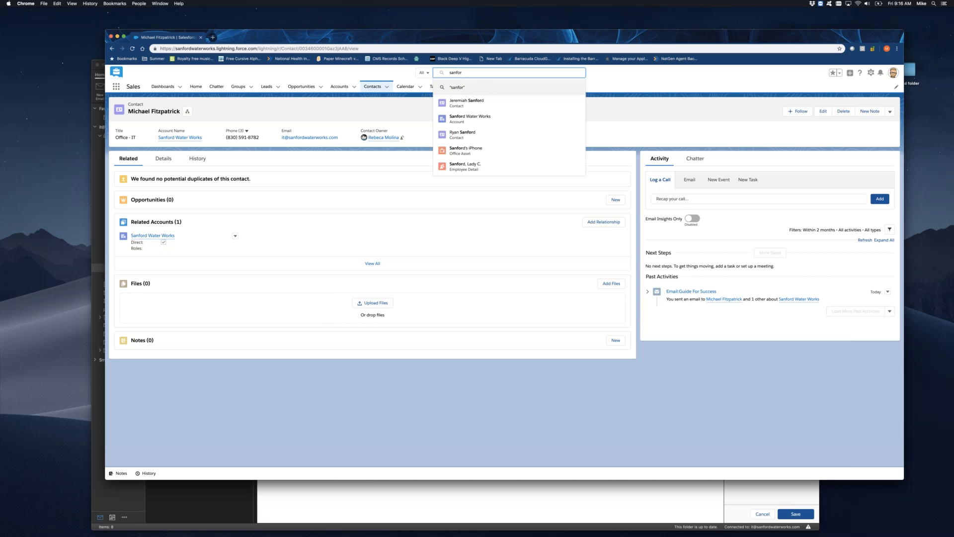
{"action": "left_click", "coordinate": [470, 118]}
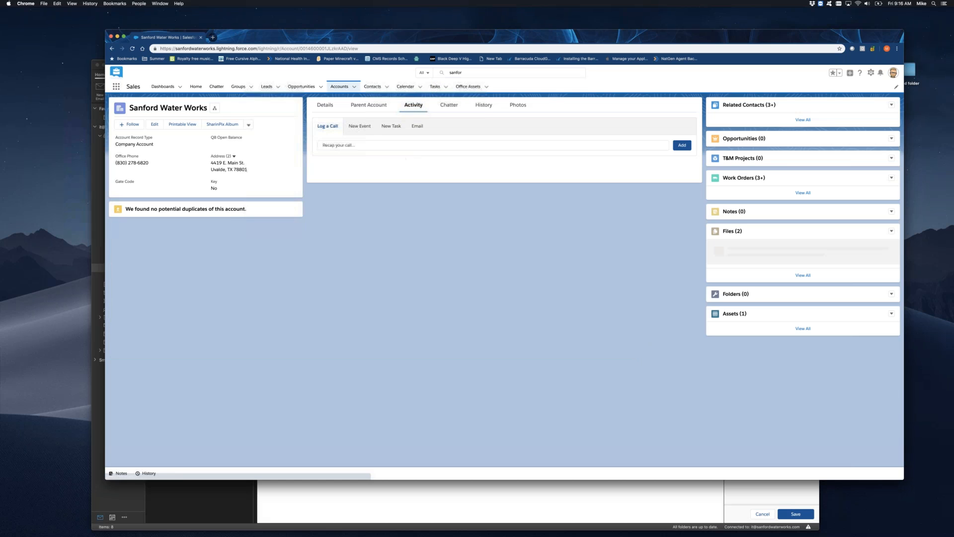
{"action": "left_click", "coordinate": [524, 107]}
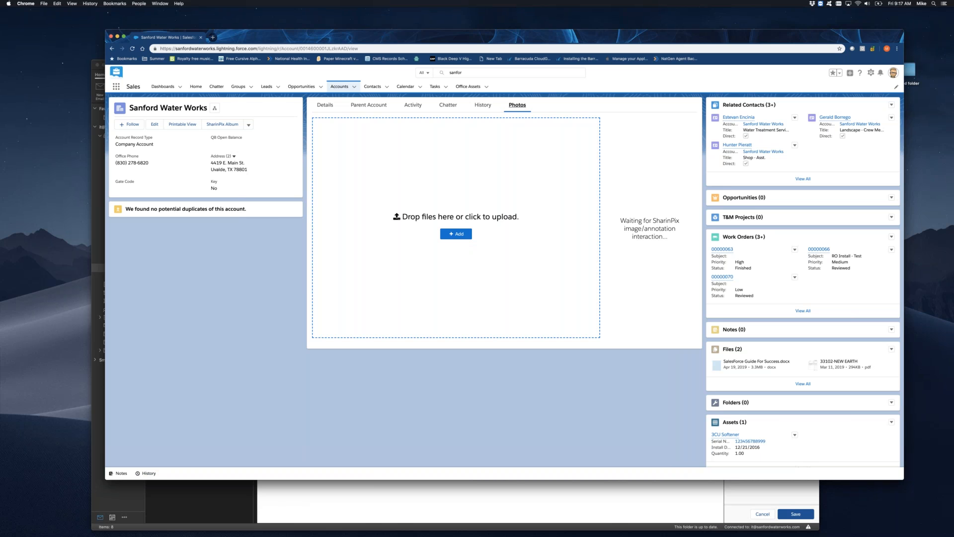
{"action": "key", "text": "super+Tab"}
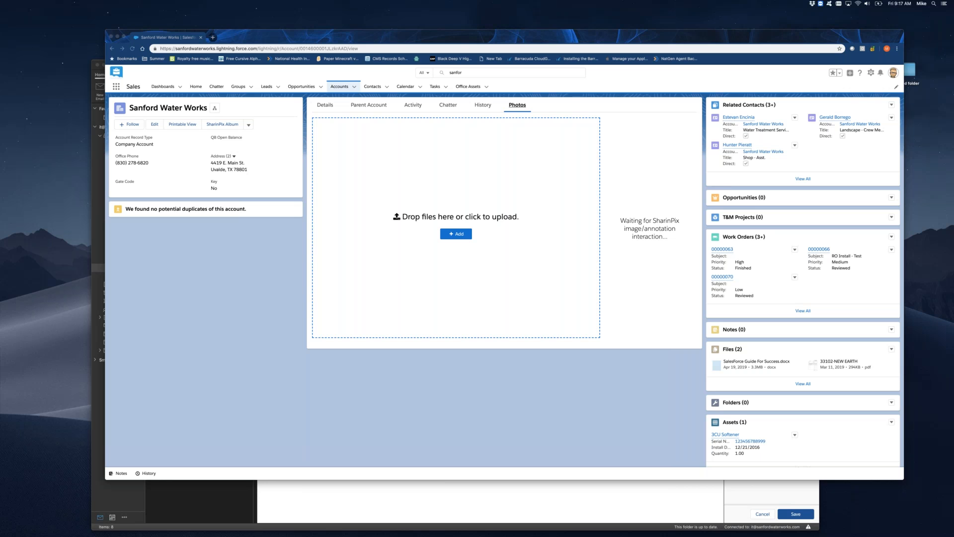